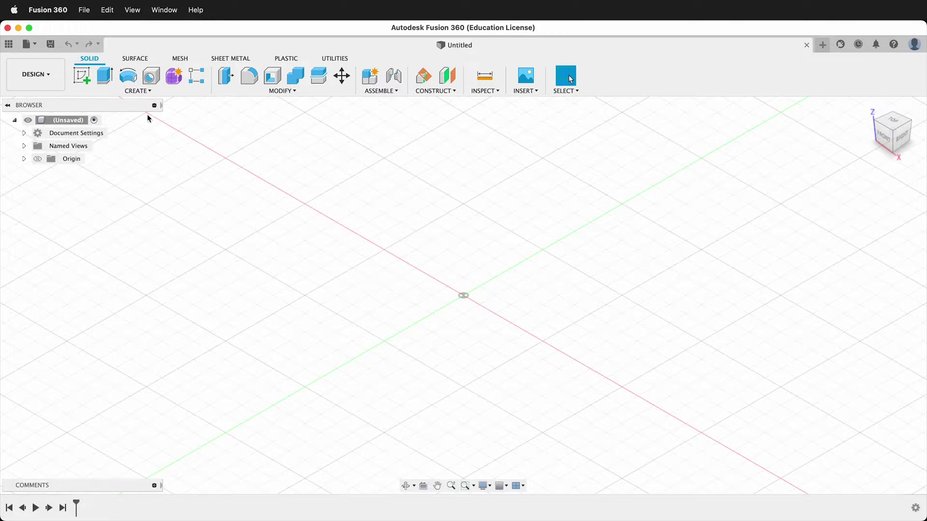
# Draw a 50 × 50 × 50 mm box on the XY plane with one corner at the origin
pyautogui.click(143, 91)
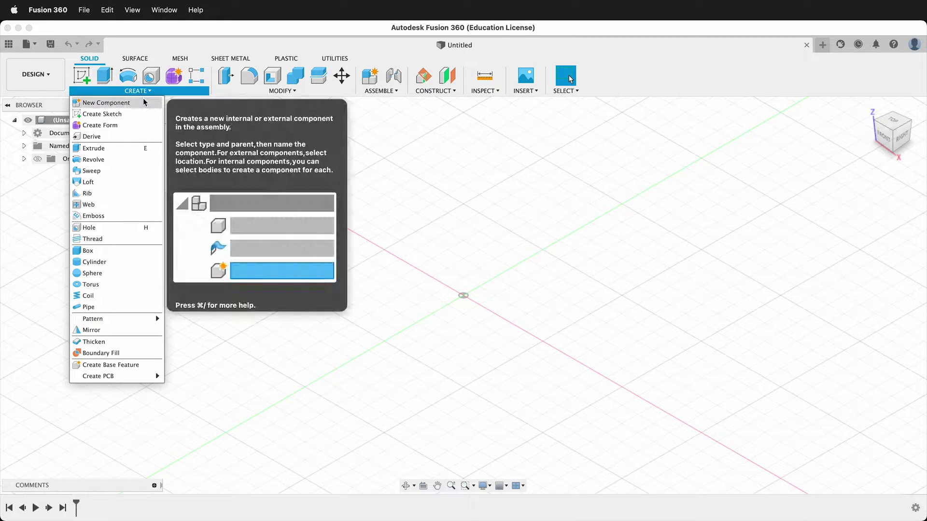
pyautogui.click(118, 250)
pyautogui.click(512, 295)
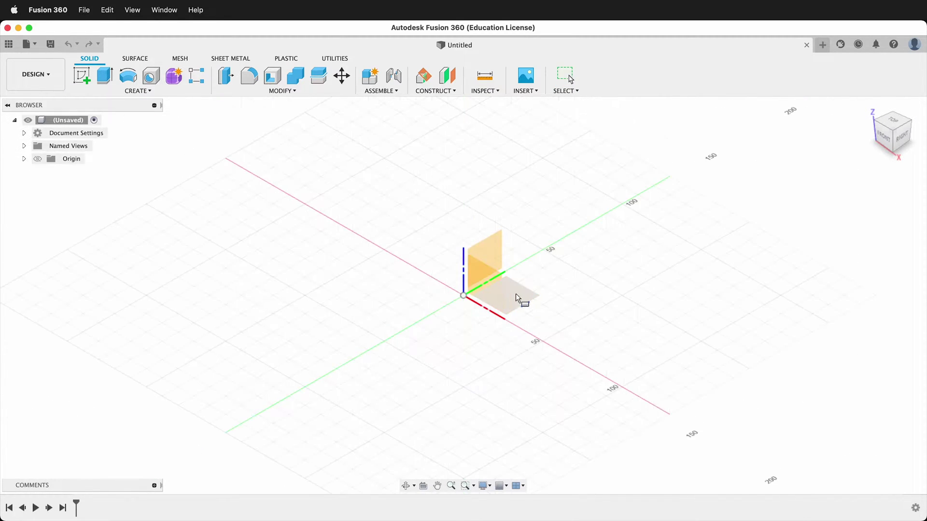
pyautogui.click(465, 295)
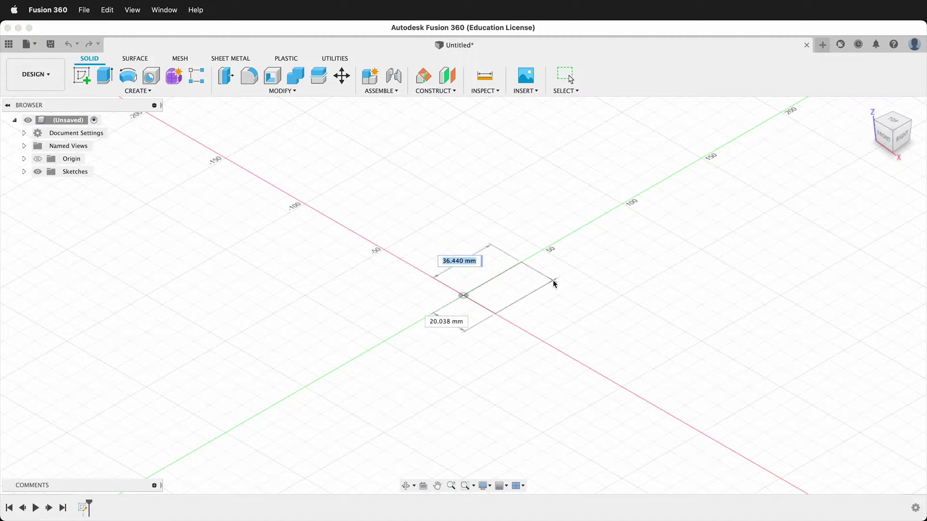
pyautogui.write('50')
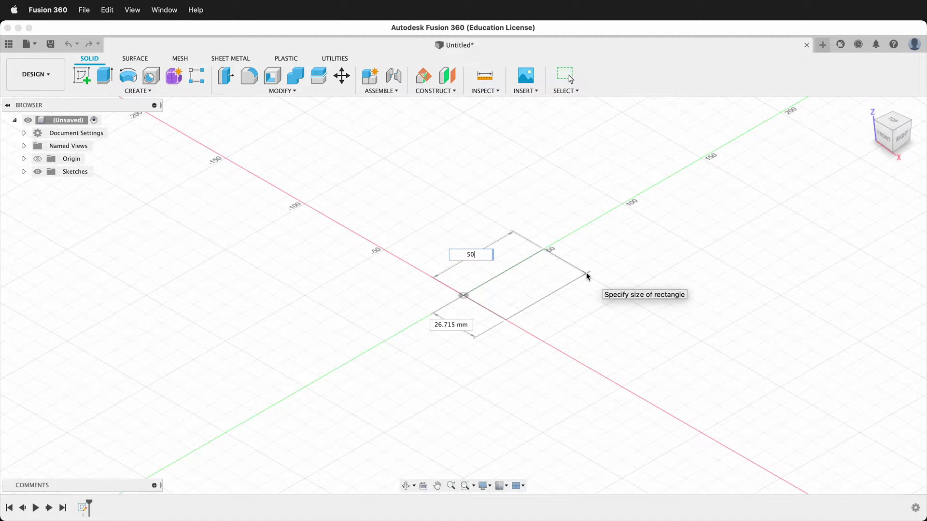
pyautogui.press('Tab')
pyautogui.write('50')
pyautogui.press('Return')
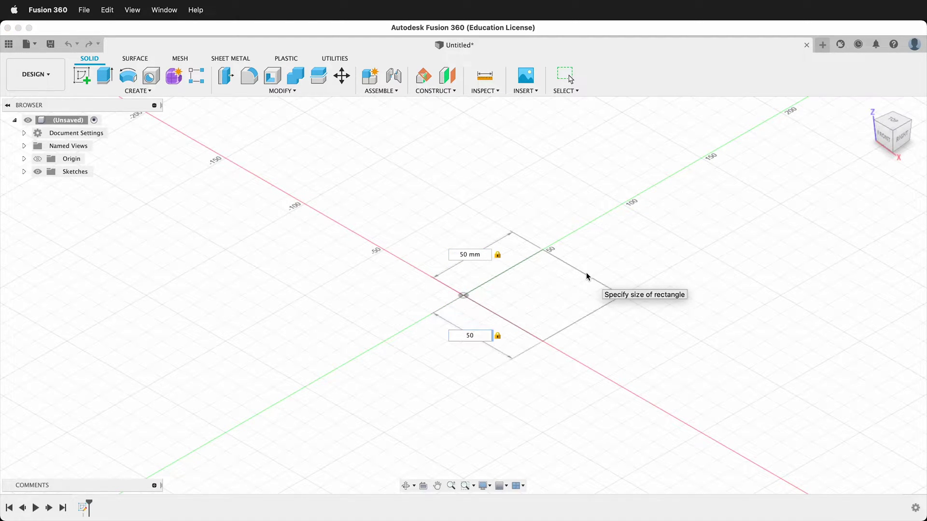
pyautogui.write('50')
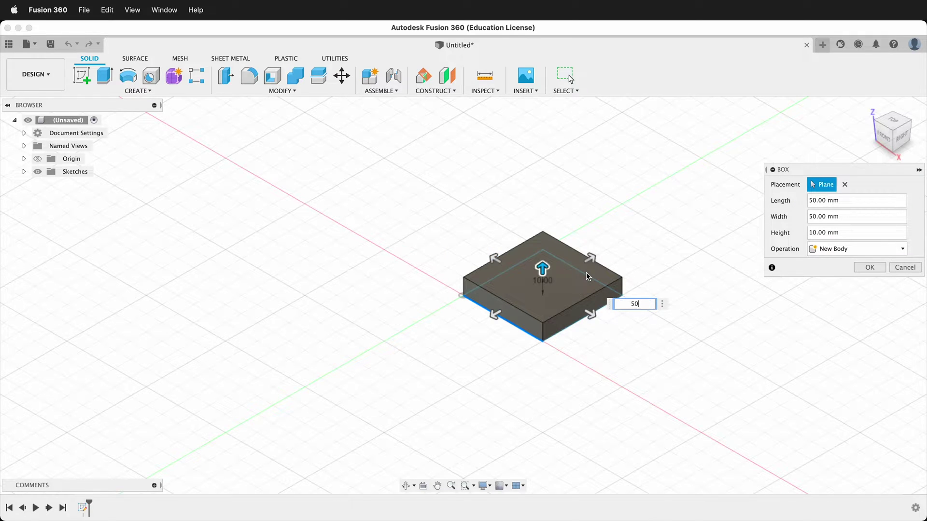
pyautogui.press('Return')
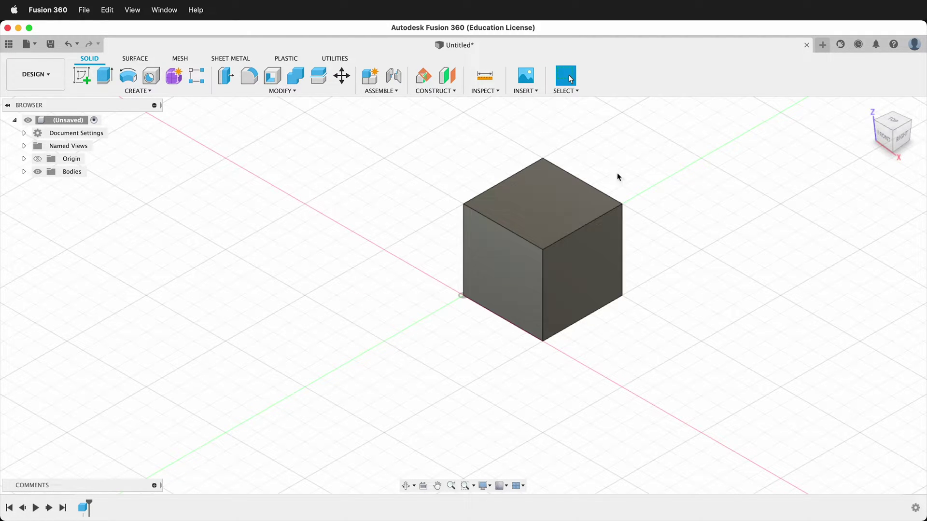
# Split the cube body using its own right face as the splitting tool
pyautogui.click(273, 91)
pyautogui.click(278, 216)
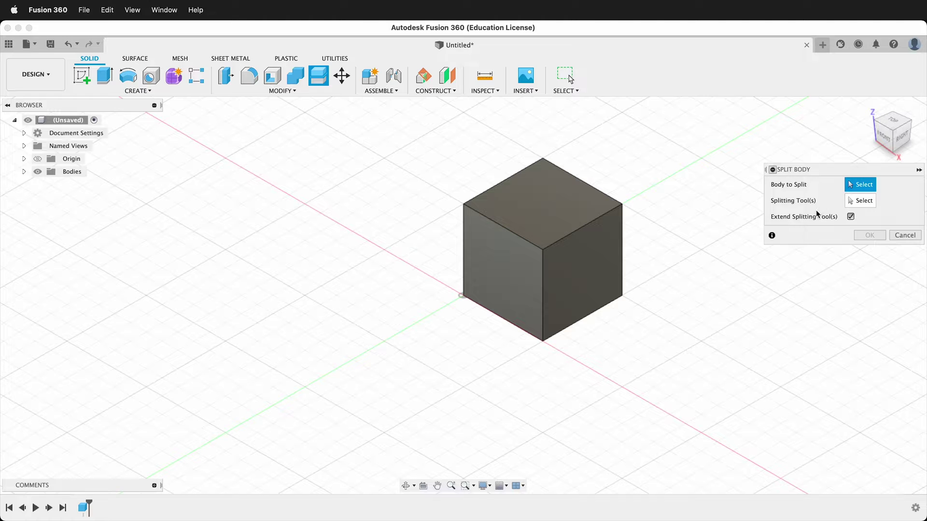
pyautogui.click(558, 260)
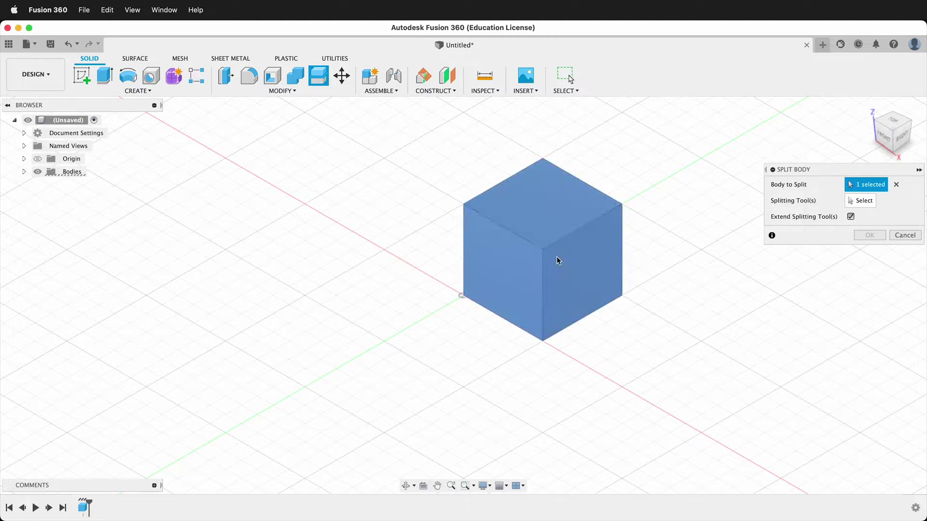
pyautogui.click(861, 203)
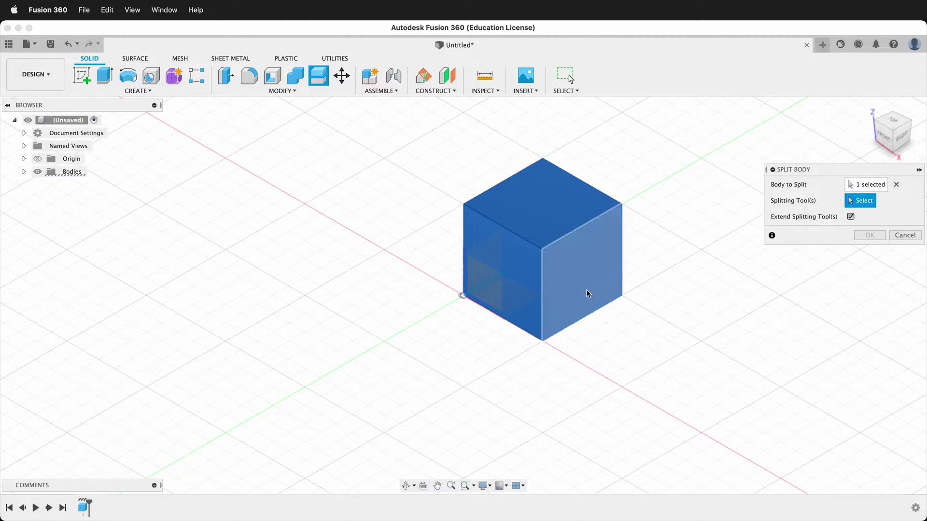
pyautogui.click(546, 263)
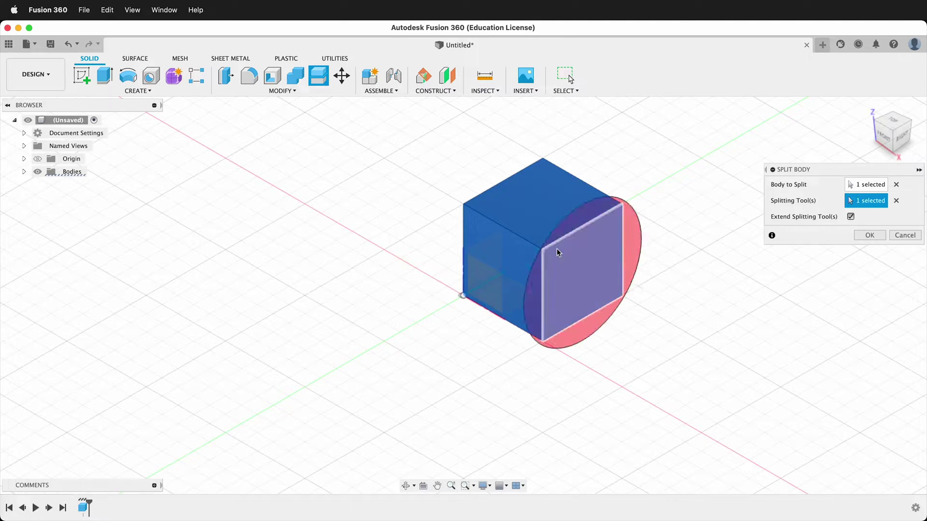
pyautogui.scroll(3, 595, 271)
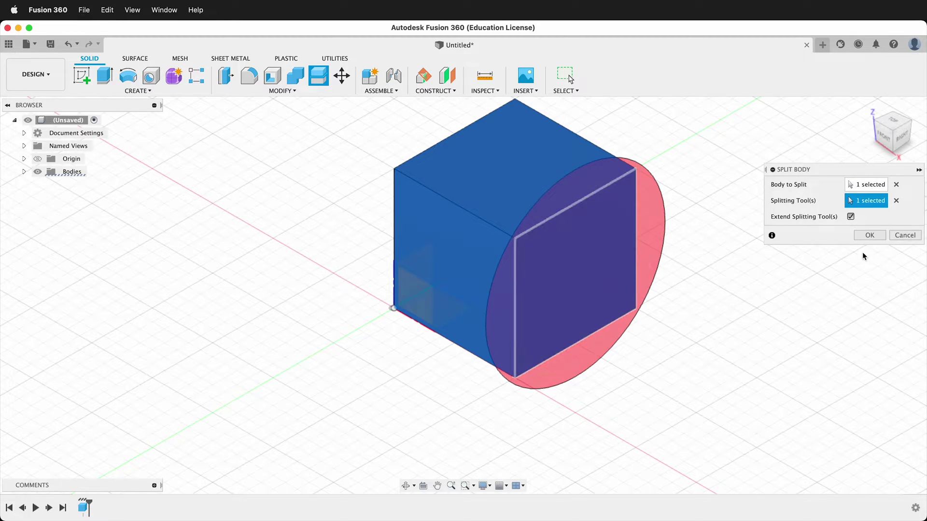
pyautogui.click(869, 235)
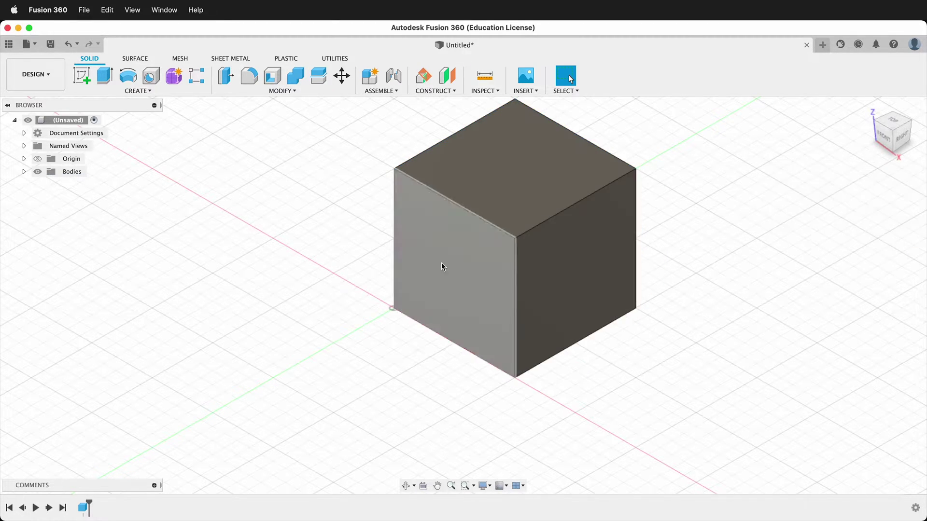
pyautogui.scroll(-2, 339, 253)
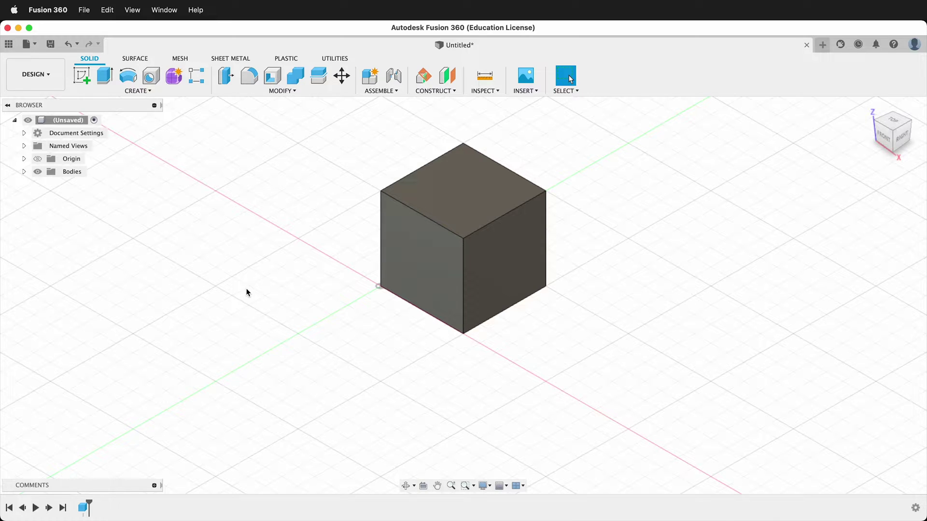
# Create a 66.119 × 59.93 mm box, 10 mm tall, on the ground plane beside the cube
pyautogui.click(155, 91)
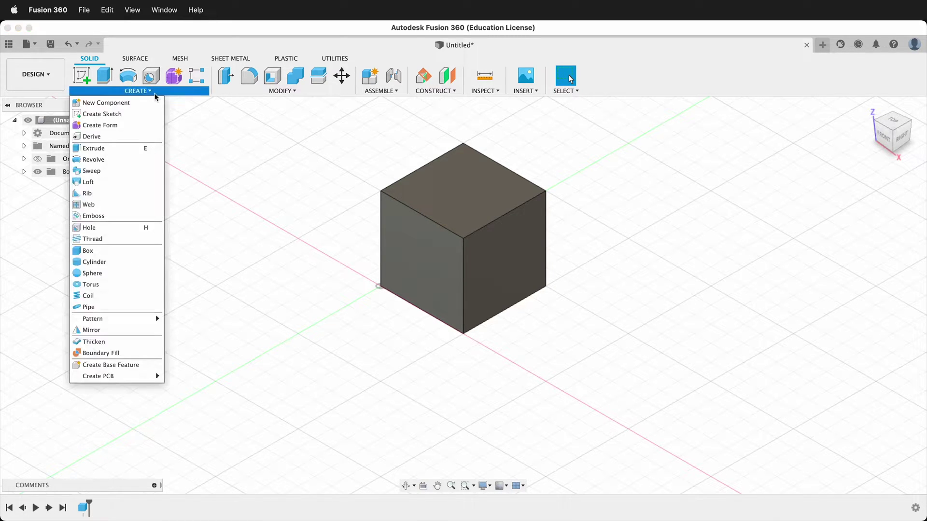
pyautogui.click(99, 250)
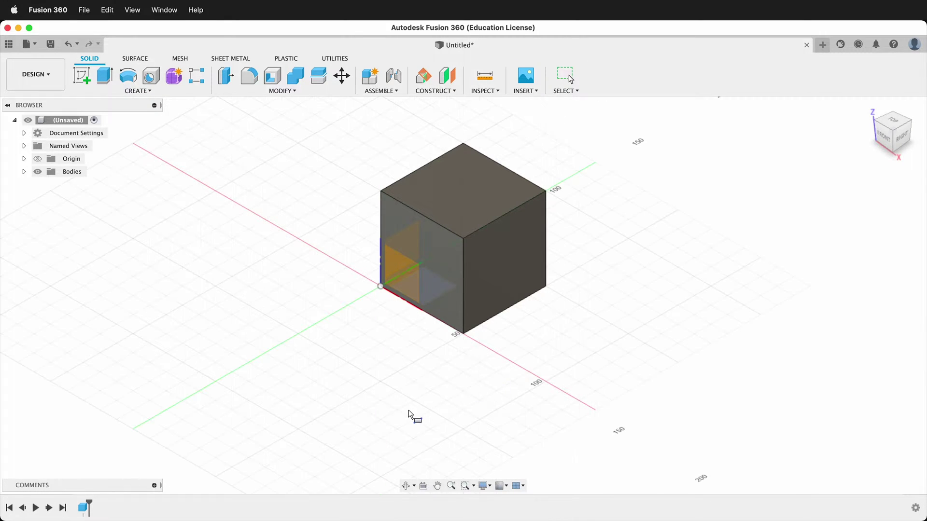
pyautogui.click(413, 416)
pyautogui.click(581, 384)
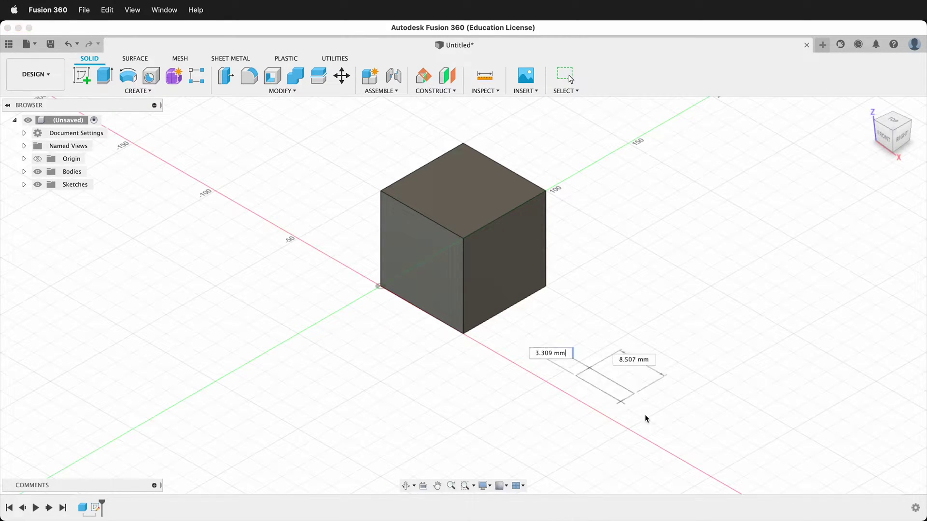
pyautogui.click(798, 374)
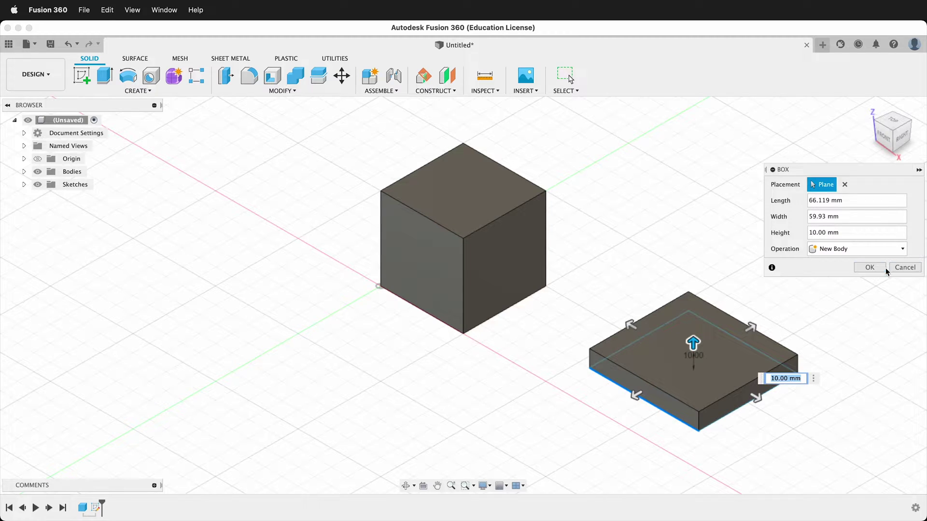
pyautogui.click(879, 267)
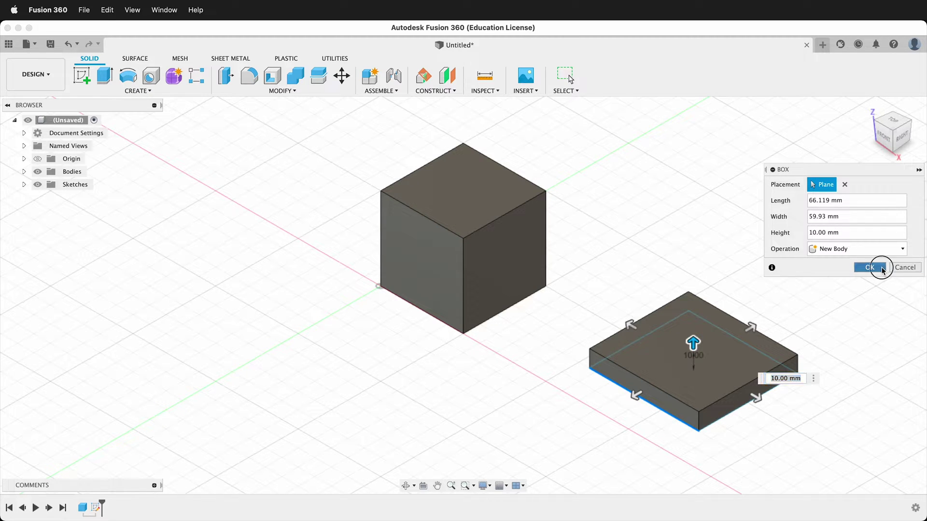
# Split the cube with the slab's top face as the splitting tool, cutting at 10 mm height
pyautogui.click(282, 90)
pyautogui.click(284, 217)
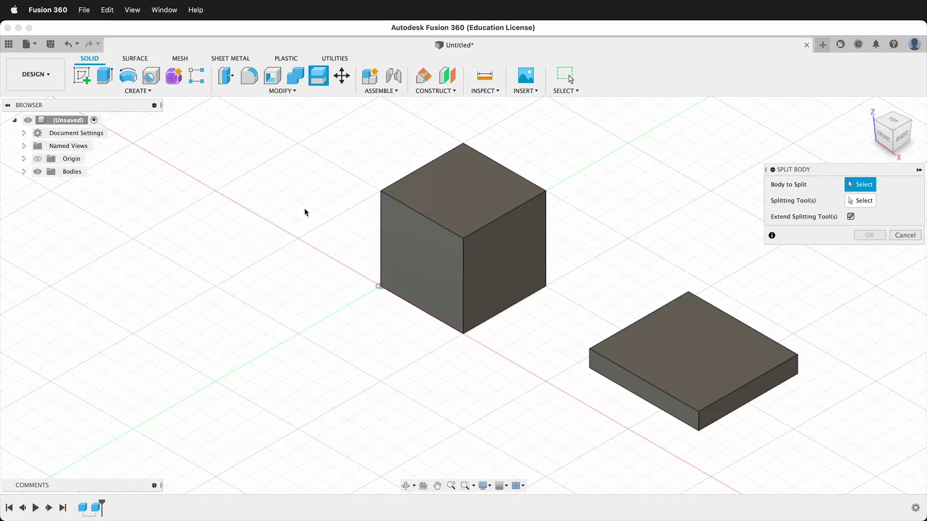
pyautogui.click(399, 251)
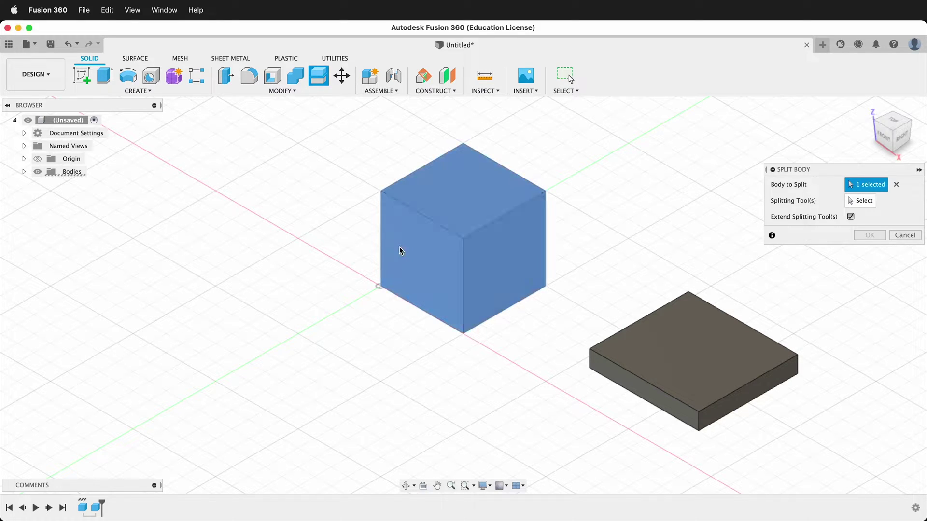
pyautogui.click(861, 200)
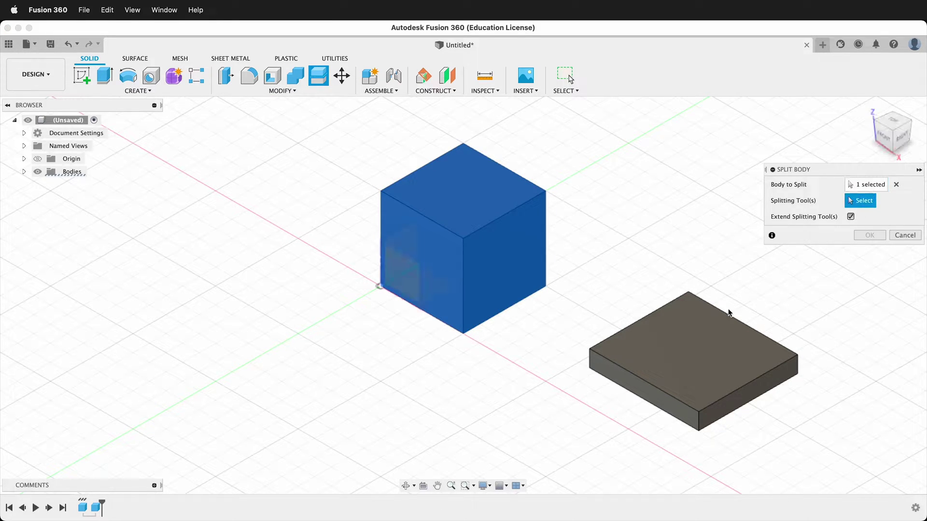
pyautogui.click(657, 397)
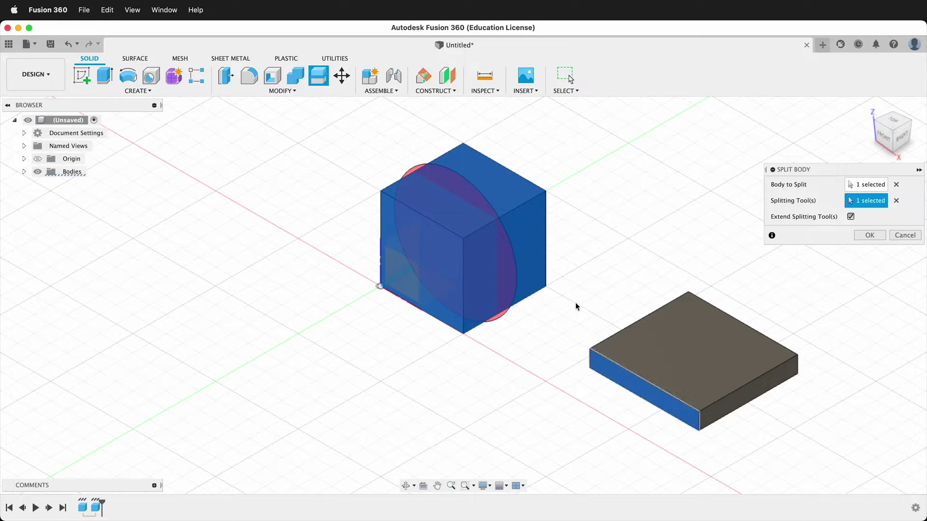
pyautogui.keyDown('shift'); pyautogui.moveTo(581, 292); pyautogui.dragTo(542, 275, button='middle'); pyautogui.keyUp('shift')
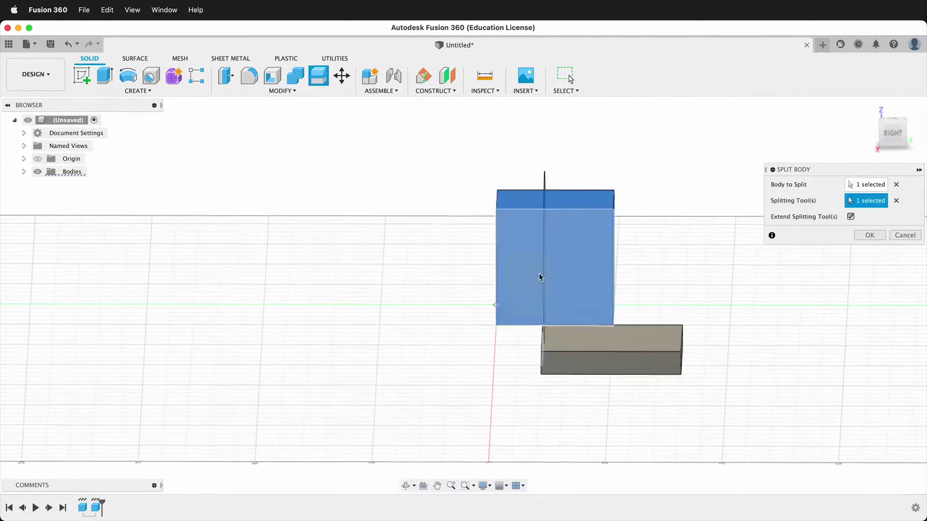
pyautogui.keyDown('shift'); pyautogui.moveTo(491, 357); pyautogui.dragTo(639, 284, button='middle'); pyautogui.keyUp('shift')
pyautogui.click(672, 338)
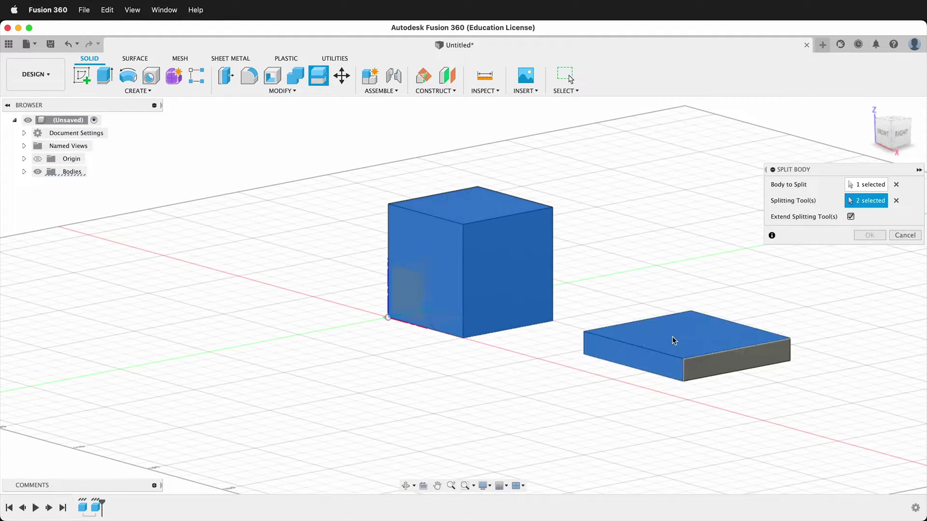
pyautogui.click(700, 329)
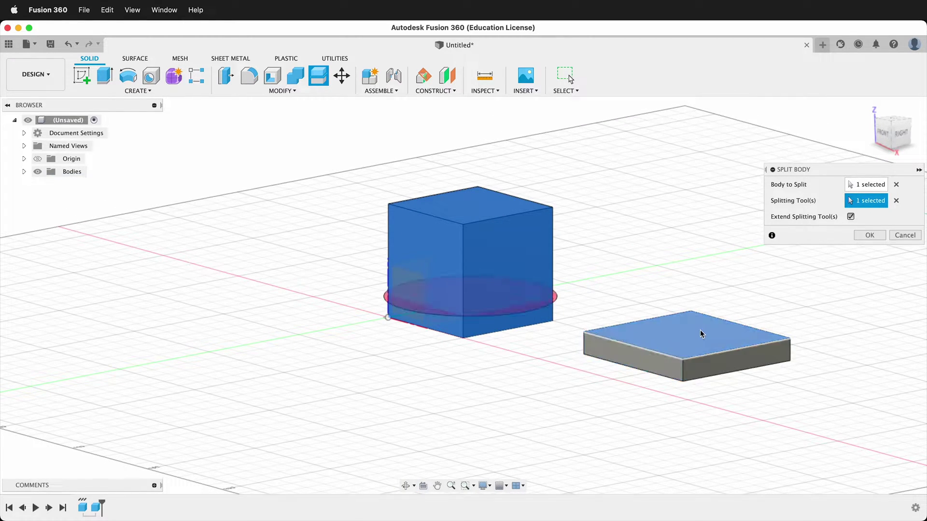
pyautogui.keyDown('shift'); pyautogui.moveTo(610, 448); pyautogui.dragTo(701, 362, button='middle'); pyautogui.keyUp('shift')
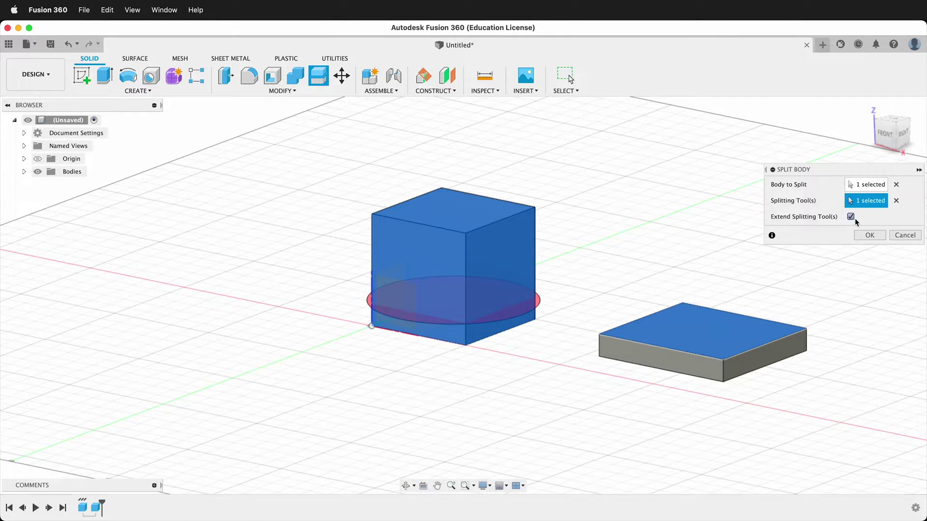
pyautogui.click(868, 236)
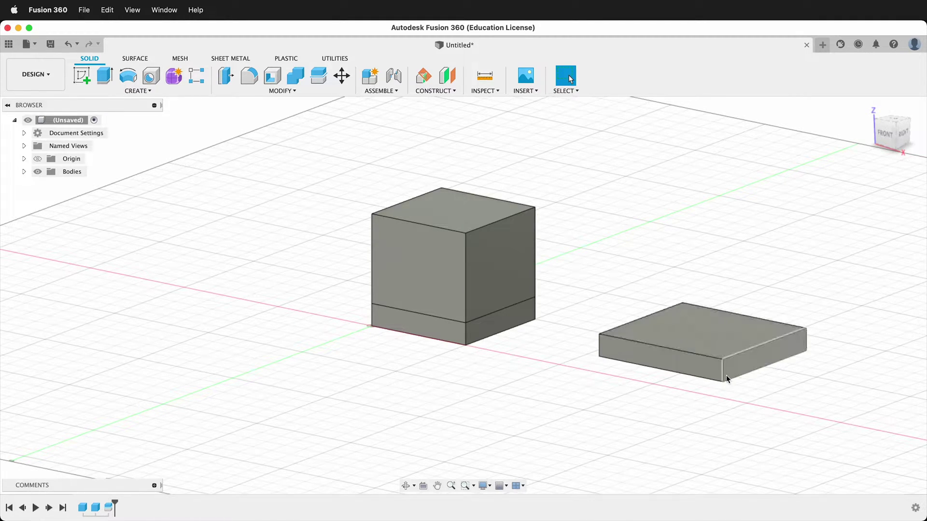
# Create a midplane between the slab's top and bottom faces
pyautogui.scroll(3, 726, 375)
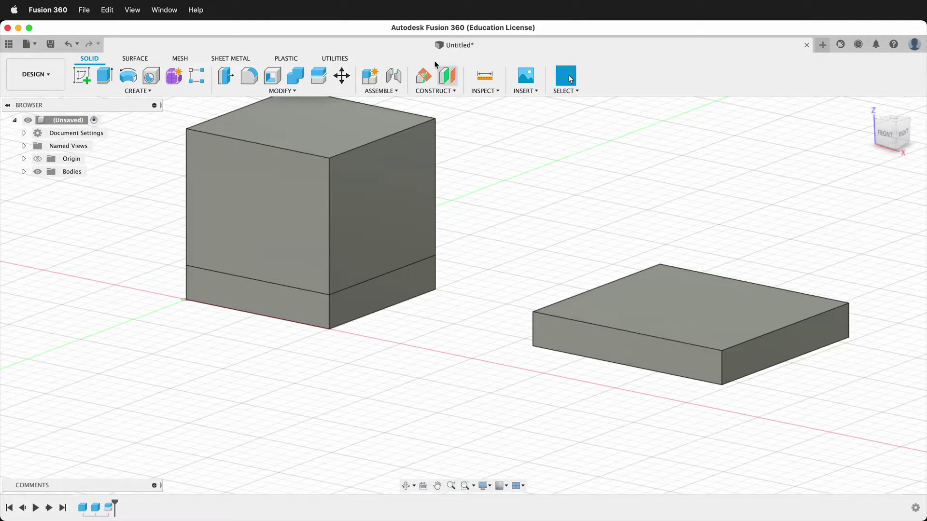
pyautogui.click(445, 91)
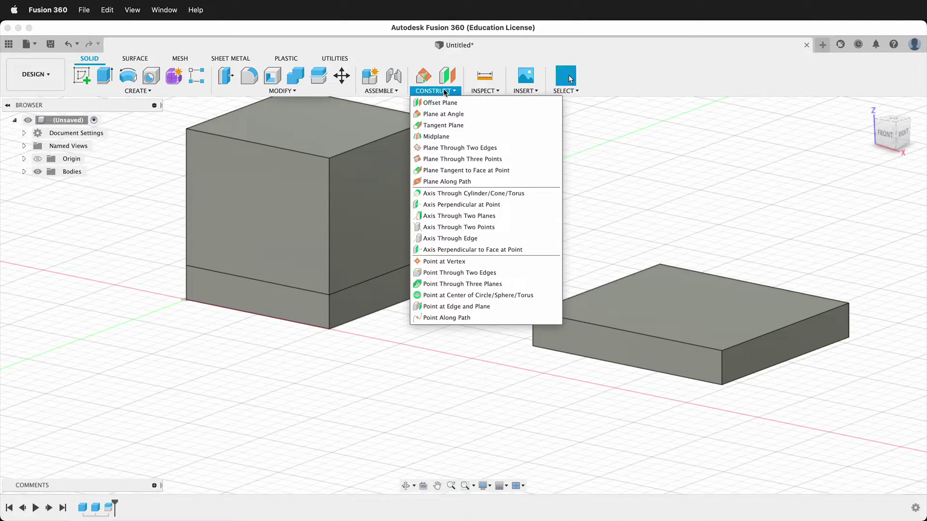
pyautogui.click(427, 136)
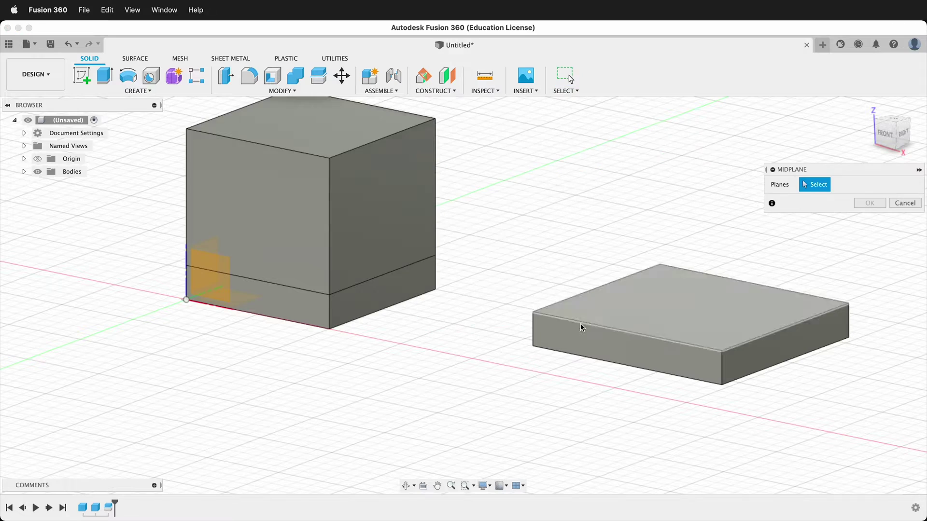
pyautogui.click(615, 303)
pyautogui.keyDown('shift'); pyautogui.moveTo(617, 373); pyautogui.dragTo(613, 345, button='middle'); pyautogui.keyUp('shift')
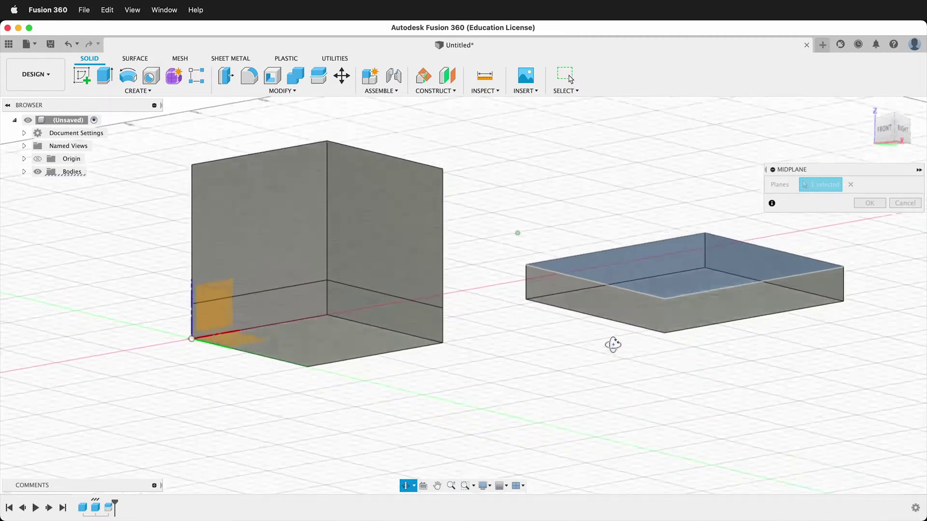
pyautogui.click(624, 306)
pyautogui.click(880, 203)
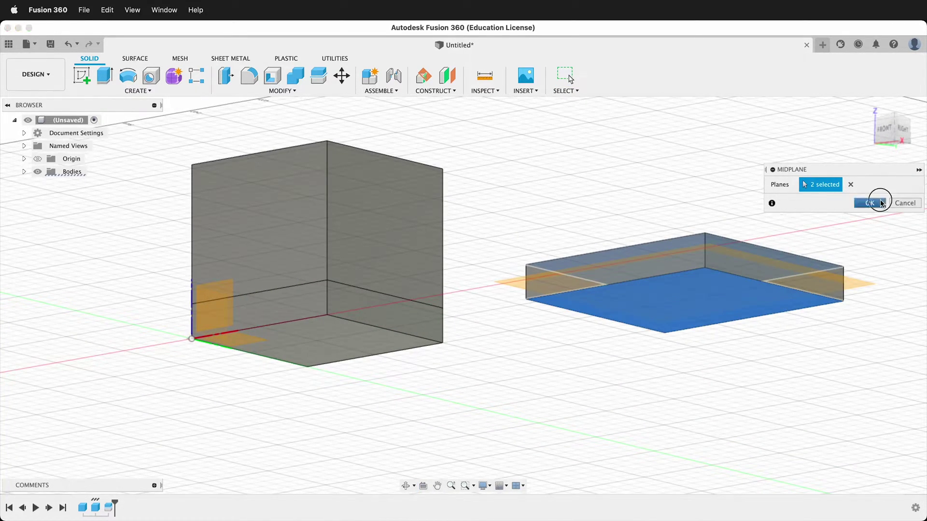
pyautogui.keyDown('shift'); pyautogui.moveTo(490, 265); pyautogui.dragTo(503, 310, button='middle'); pyautogui.keyUp('shift')
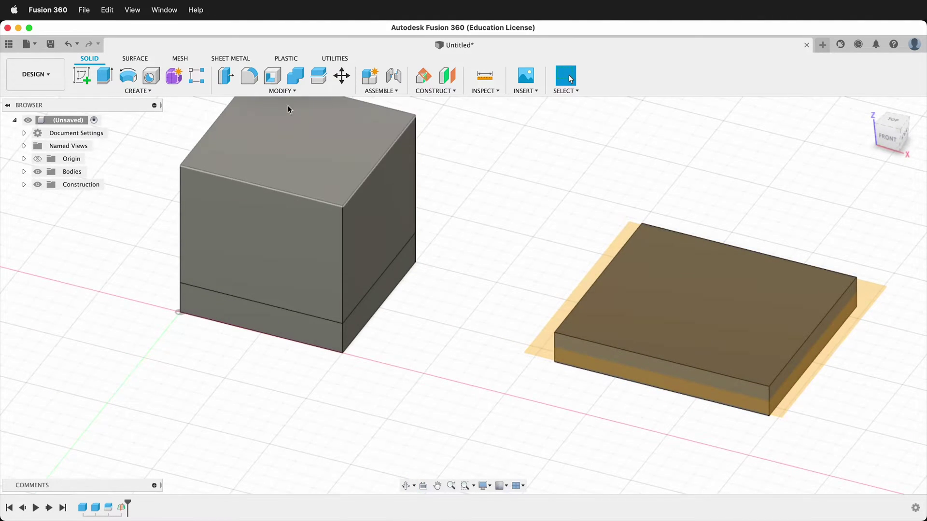
# Split the slab body using the construction midplane as the splitting tool
pyautogui.click(284, 93)
pyautogui.click(241, 221)
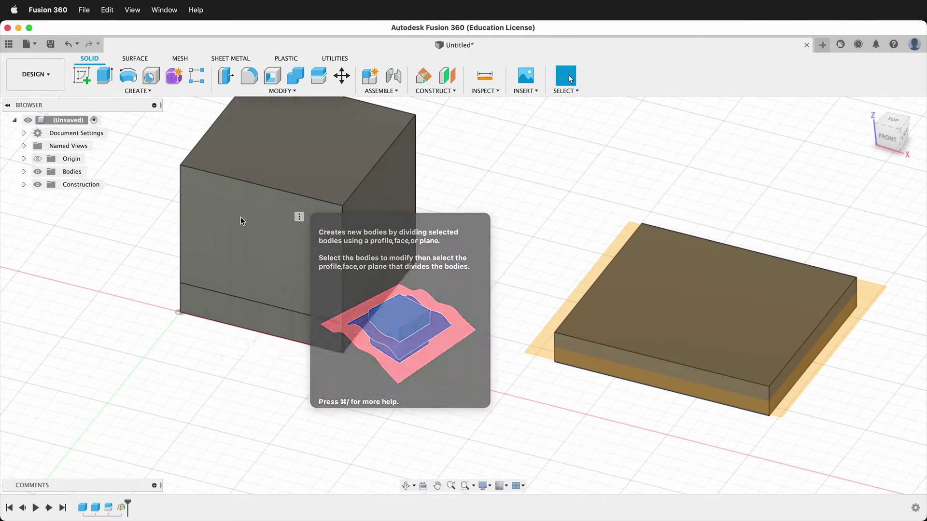
pyautogui.click(683, 314)
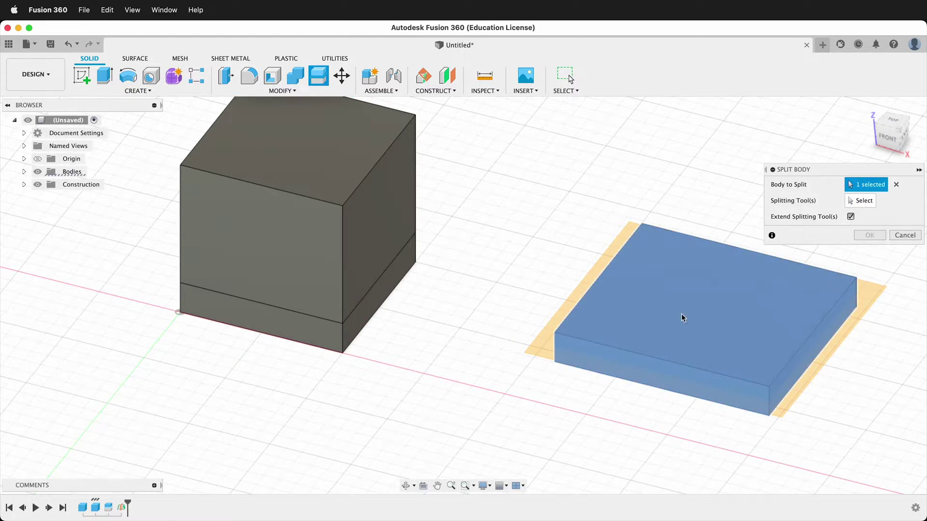
pyautogui.click(868, 201)
pyautogui.click(868, 300)
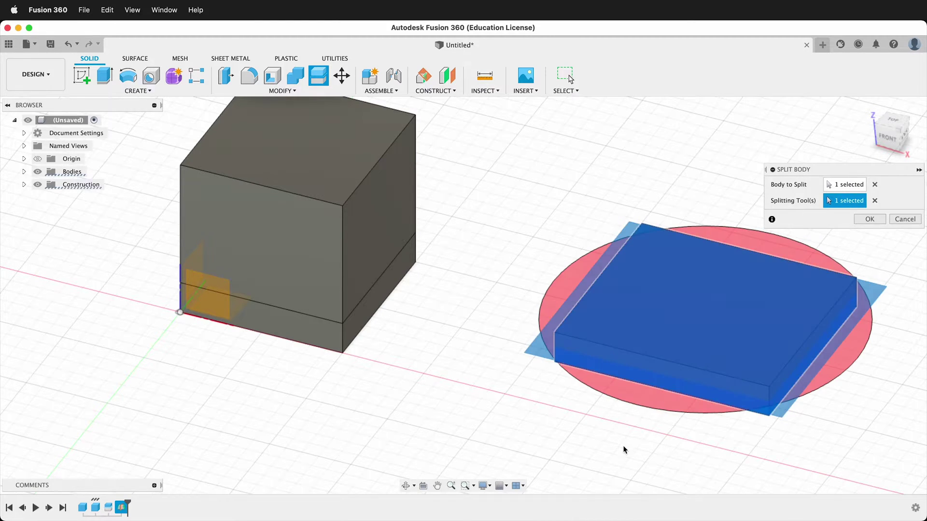
pyautogui.keyDown('shift'); pyautogui.moveTo(624, 449); pyautogui.dragTo(601, 414, button='middle'); pyautogui.keyUp('shift')
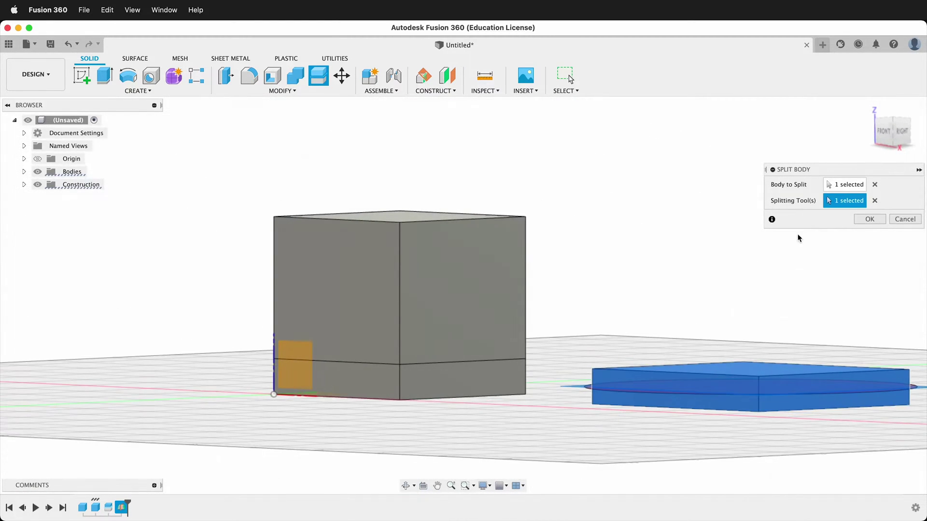
pyautogui.click(869, 220)
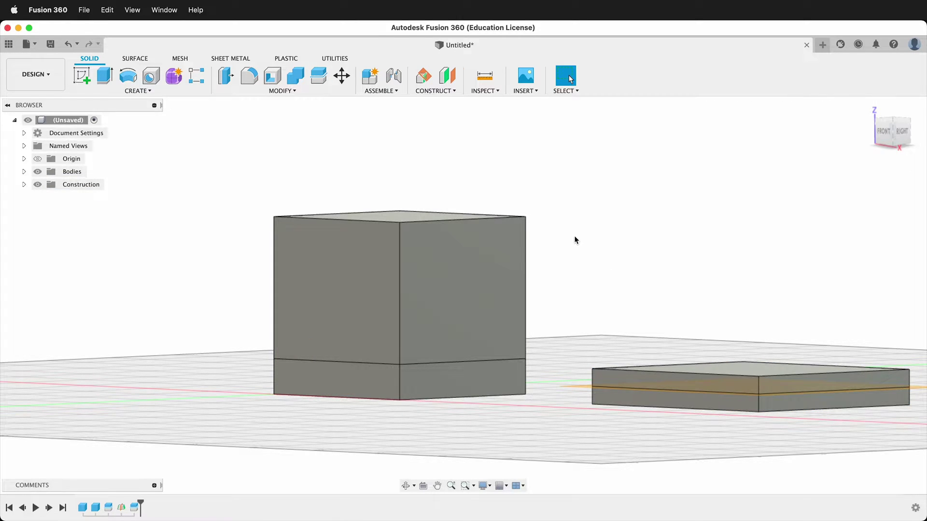
pyautogui.keyDown('shift'); pyautogui.moveTo(621, 252); pyautogui.dragTo(596, 254, button='middle'); pyautogui.keyUp('shift')
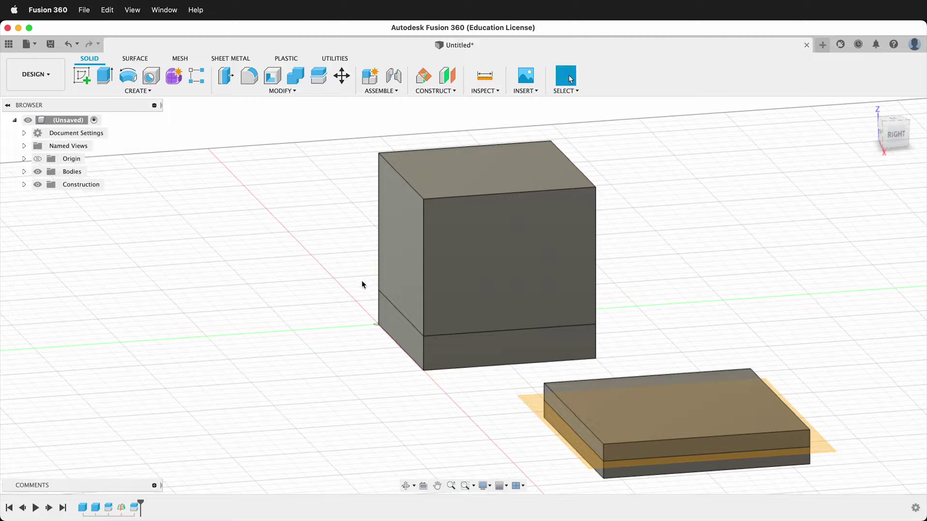
# On the cube's side face, sketch a four-point fit-point spline running from above to below the cube
pyautogui.scroll(-3, 360, 269)
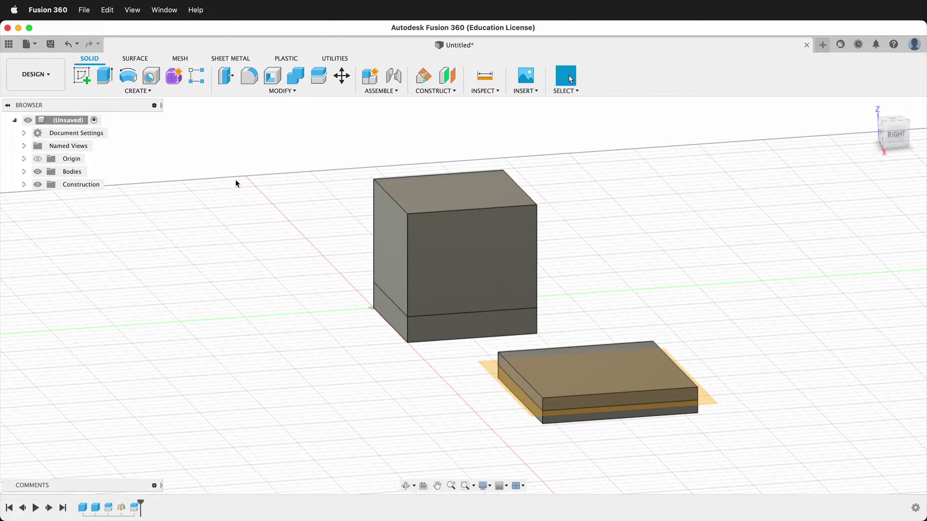
pyautogui.click(82, 76)
pyautogui.click(454, 247)
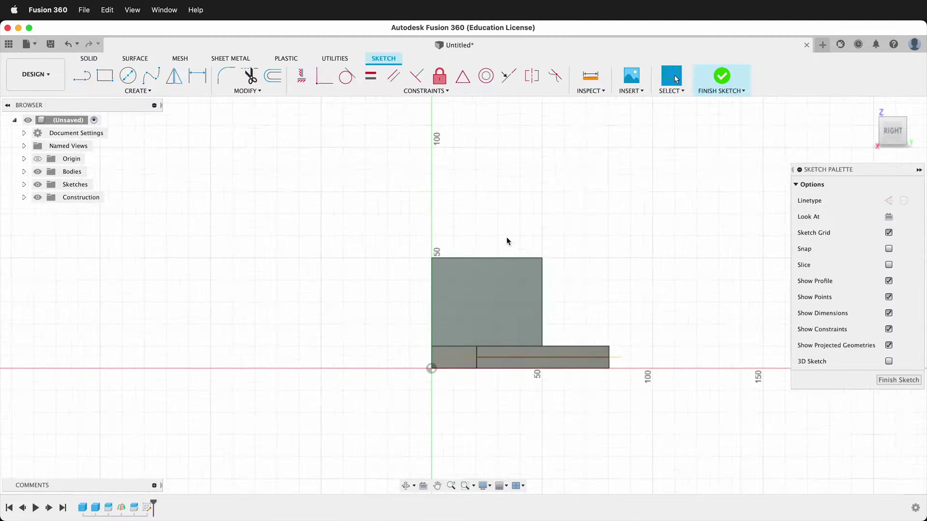
pyautogui.click(151, 83)
pyautogui.click(466, 167)
pyautogui.click(483, 242)
pyautogui.click(431, 325)
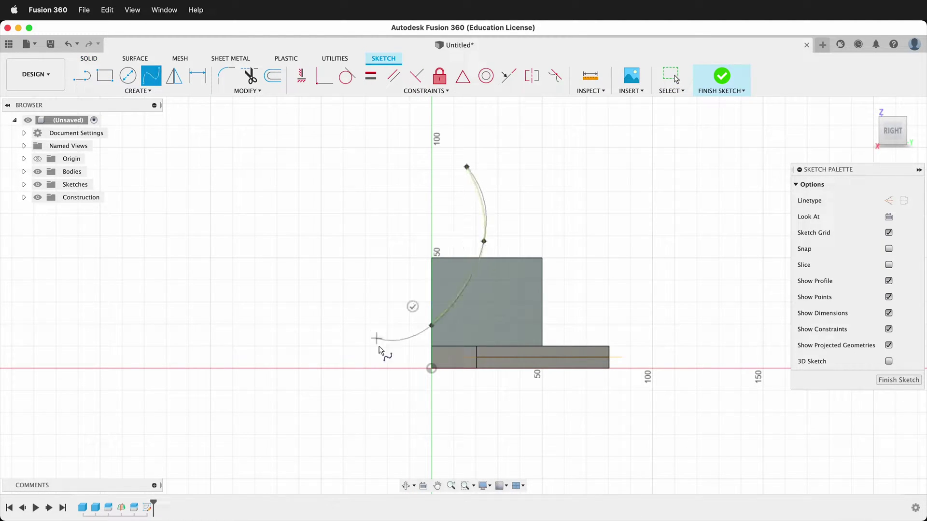
pyautogui.doubleClick(446, 407)
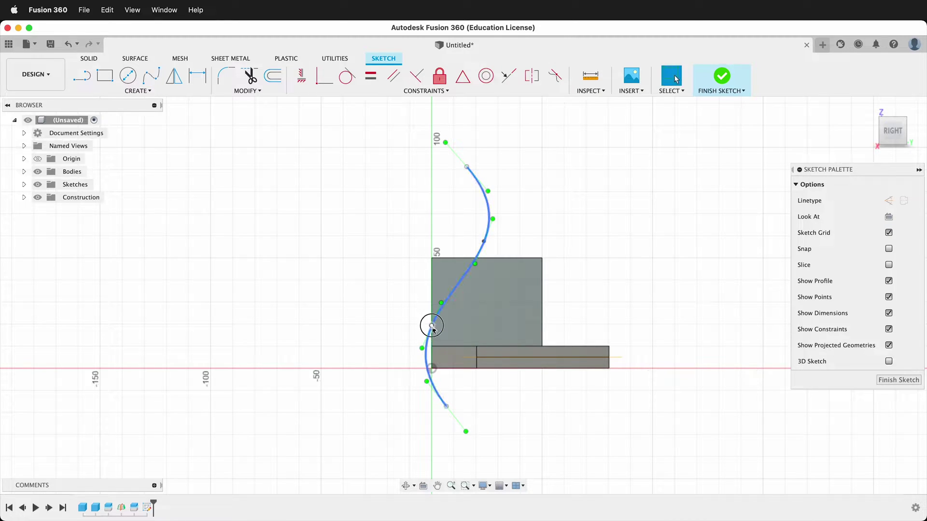
pyautogui.moveTo(433, 328); pyautogui.dragTo(466, 299)
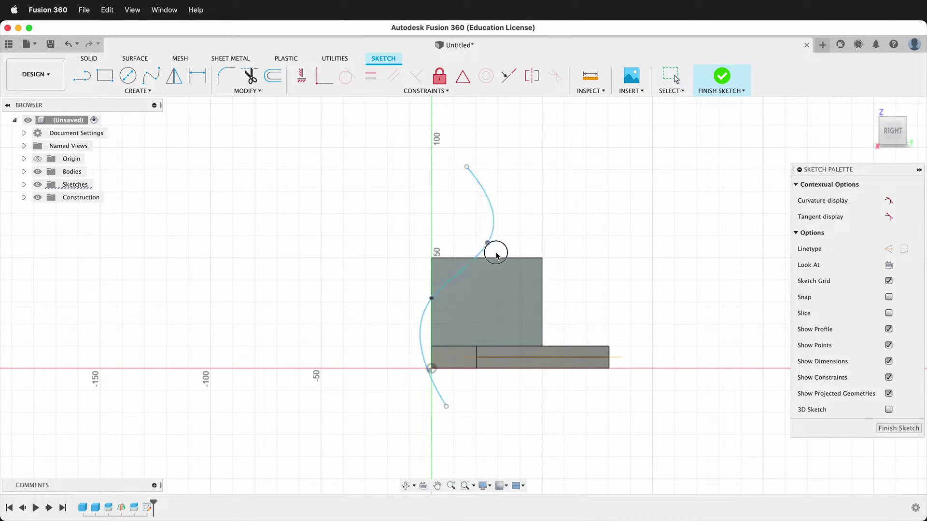
pyautogui.moveTo(496, 253); pyautogui.dragTo(514, 289)
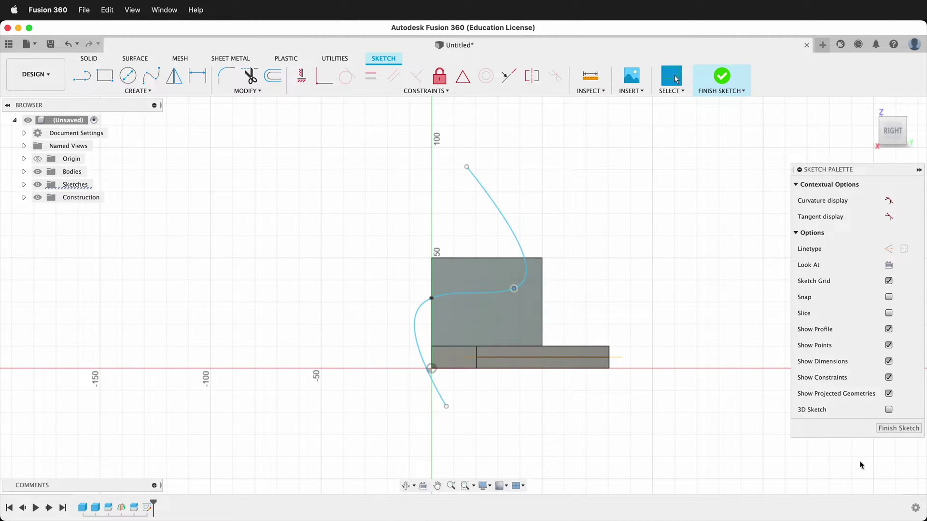
pyautogui.click(898, 429)
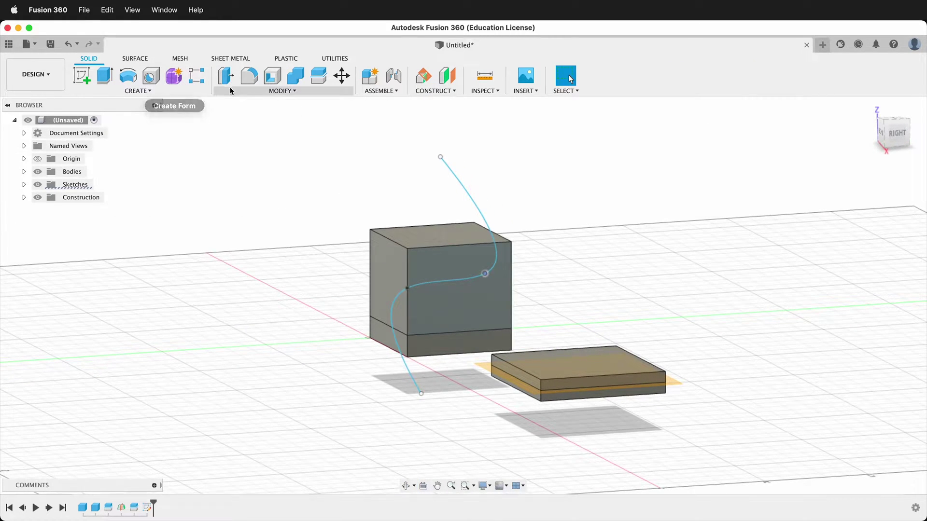
# Split the cube's upper body using the S-curve spline as the splitting tool
pyautogui.click(280, 91)
pyautogui.click(251, 216)
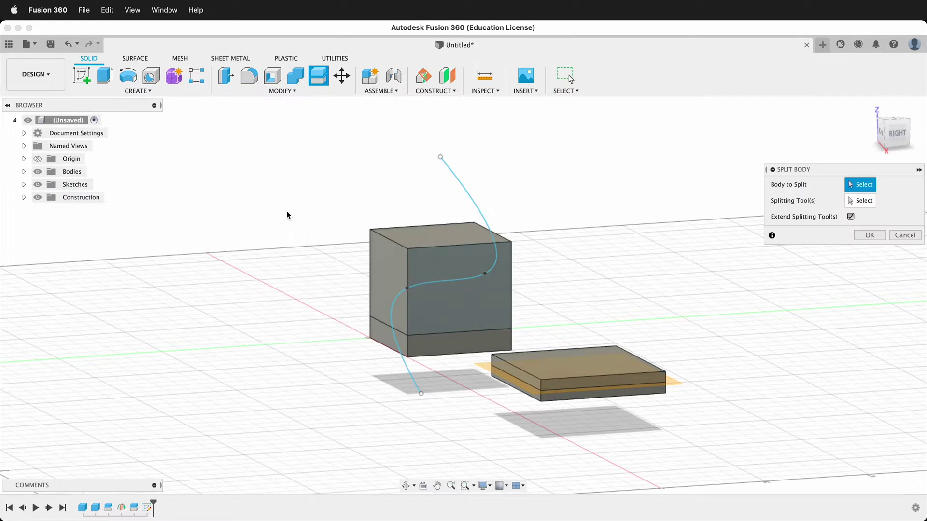
pyautogui.click(435, 256)
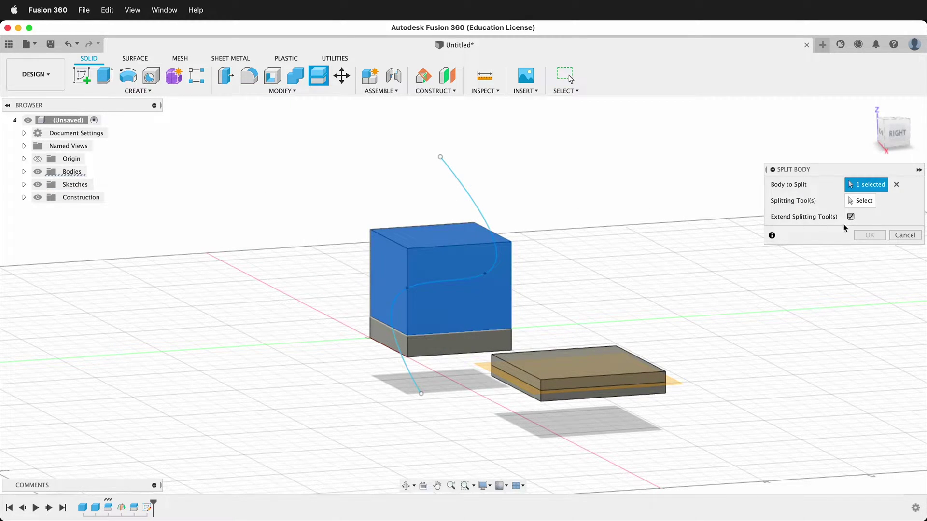
pyautogui.click(852, 202)
pyautogui.click(467, 198)
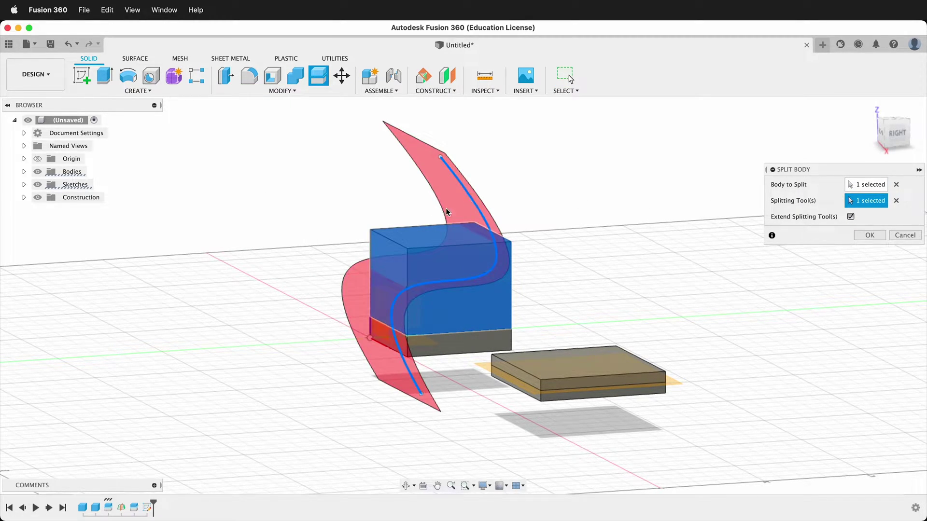
pyautogui.keyDown('shift'); pyautogui.moveTo(293, 300); pyautogui.dragTo(406, 303, button='middle'); pyautogui.keyUp('shift')
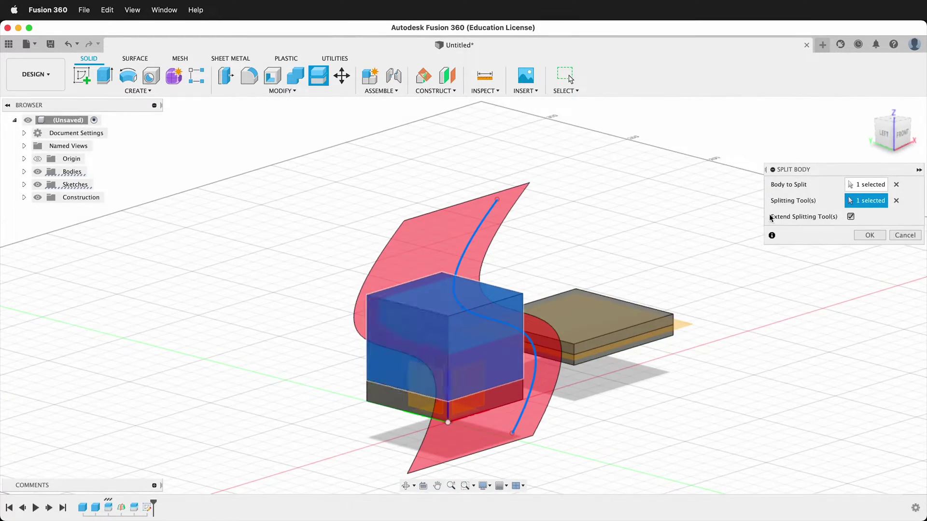
pyautogui.click(869, 235)
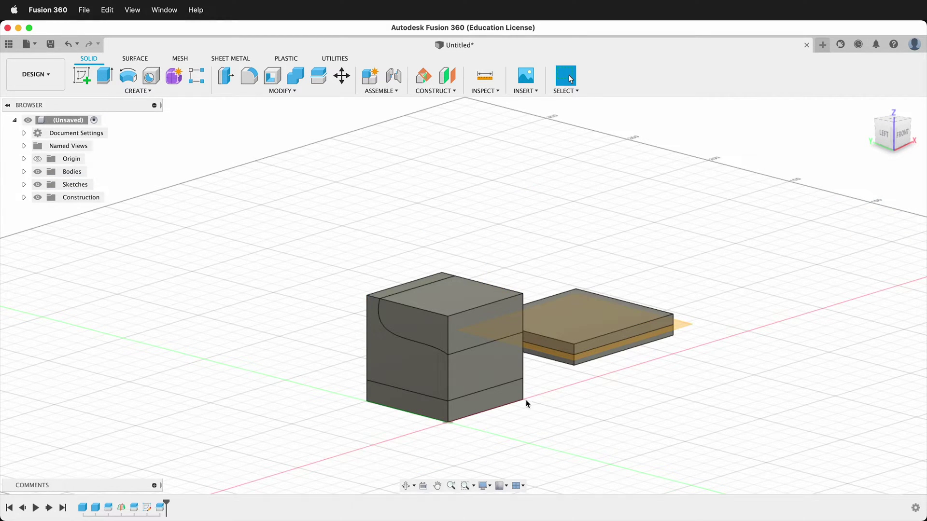
# Move Body5, the curved top piece, −50 mm along X
pyautogui.keyDown('shift'); pyautogui.moveTo(526, 403); pyautogui.dragTo(425, 406, button='middle'); pyautogui.keyUp('shift')
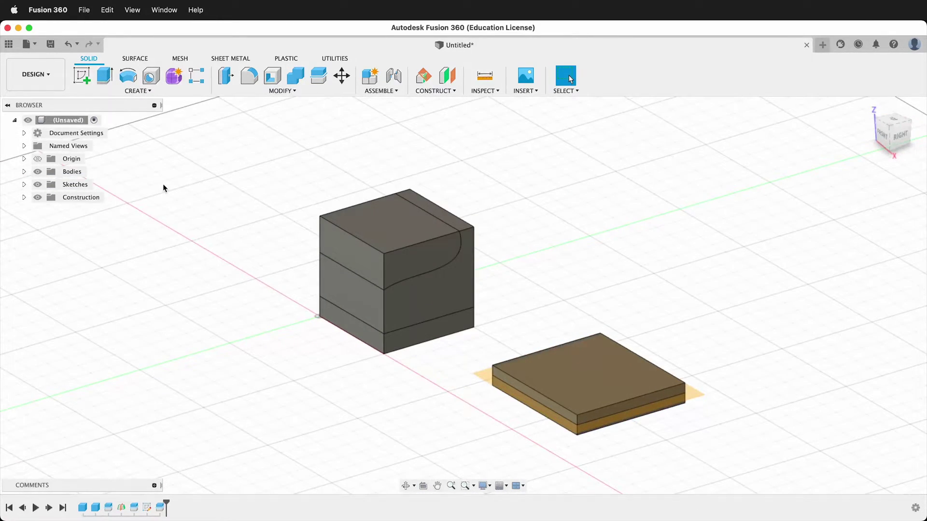
pyautogui.click(23, 172)
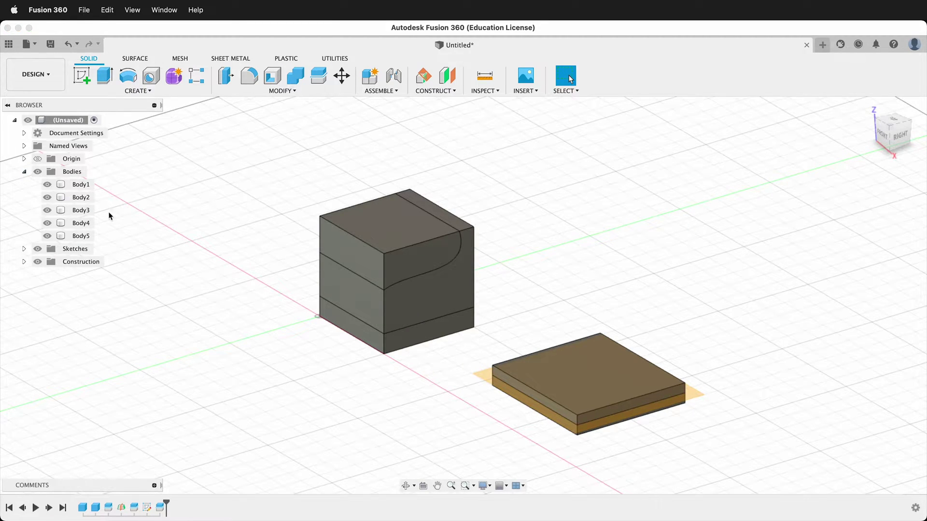
pyautogui.click(79, 236)
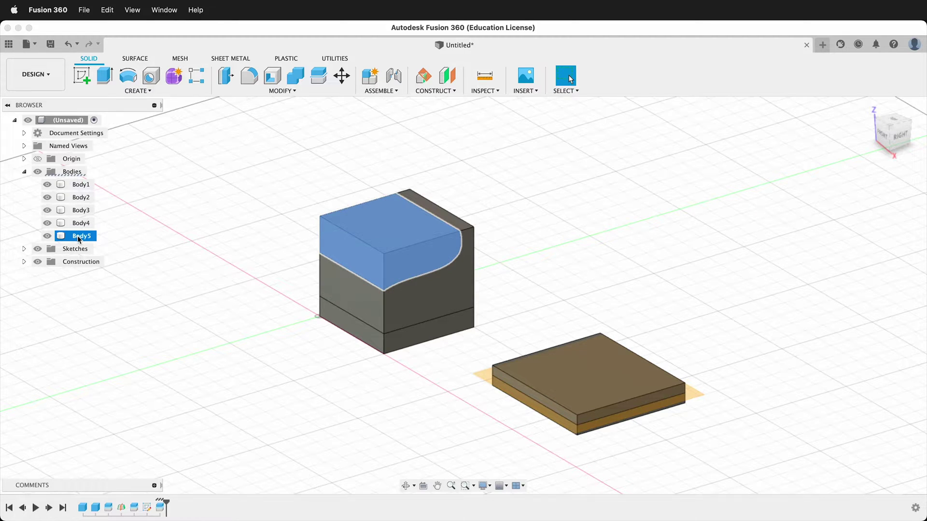
pyautogui.press('m')
pyautogui.moveTo(319, 207); pyautogui.dragTo(279, 160)
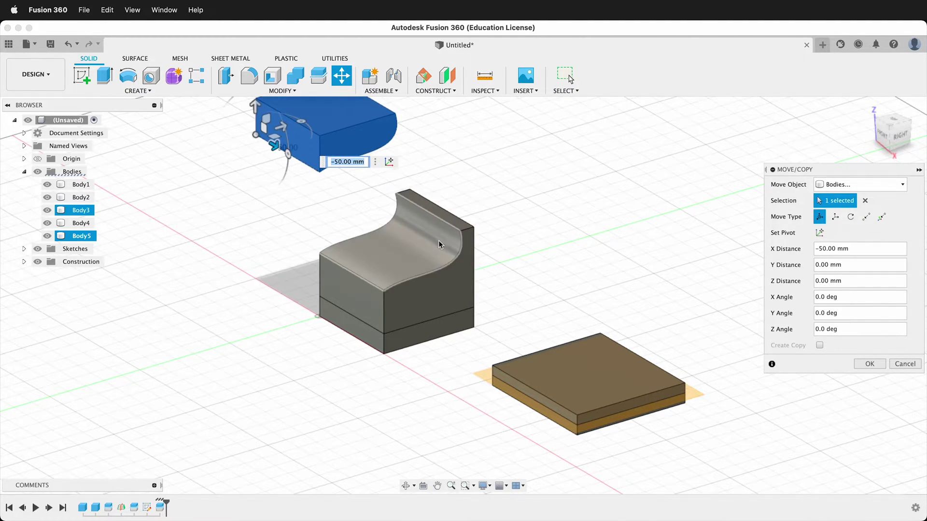
pyautogui.scroll(5, 438, 239)
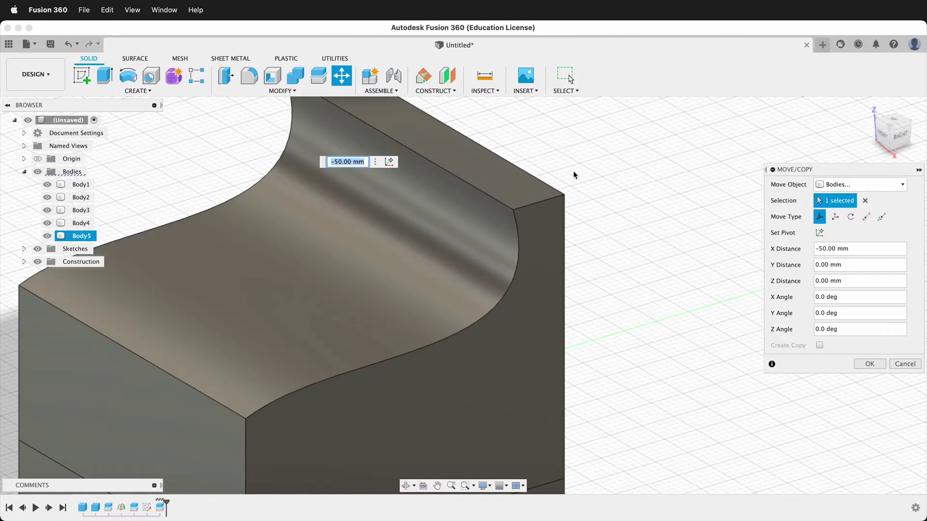
pyautogui.scroll(-8, 395, 251)
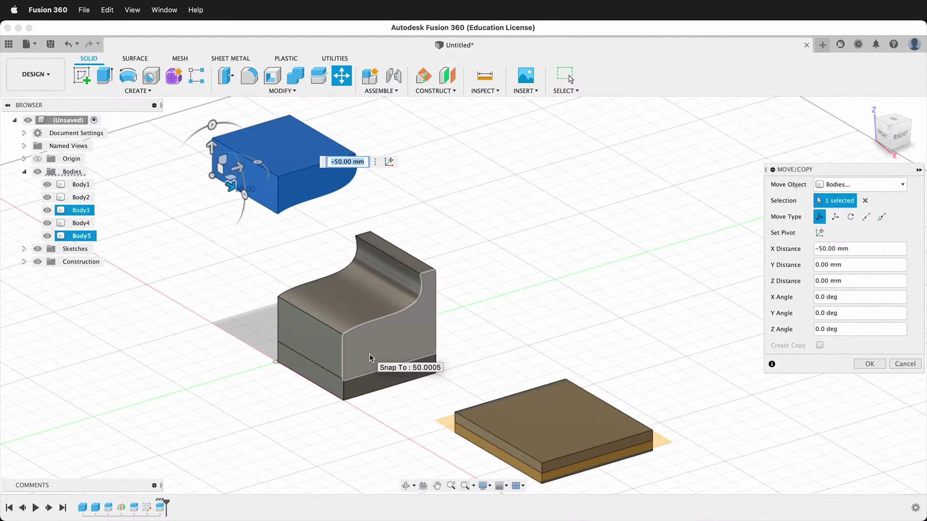